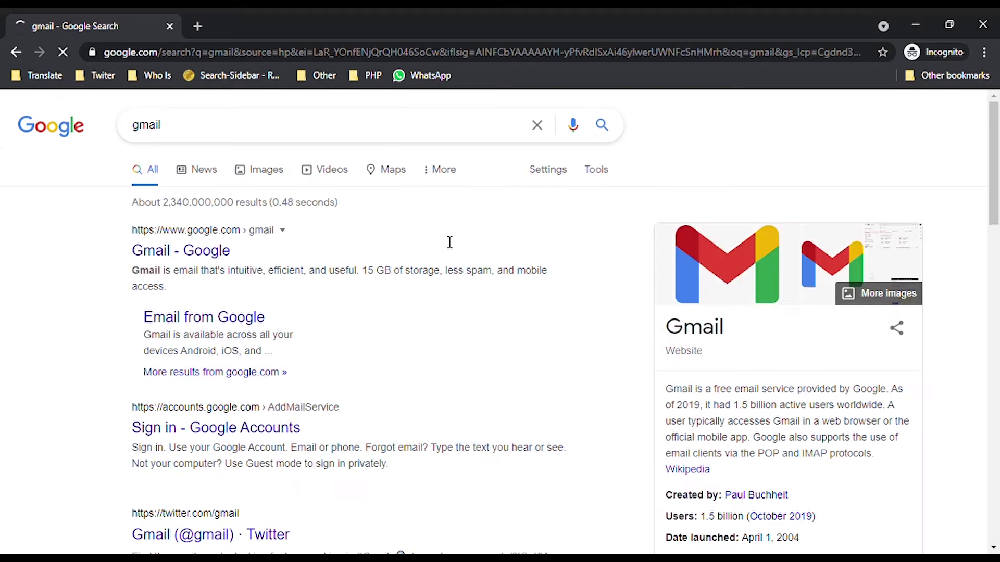
Step: Go from the 'Gmail - Google' search result to Gmail's 'Create an account' signup form
left_click(207, 263)
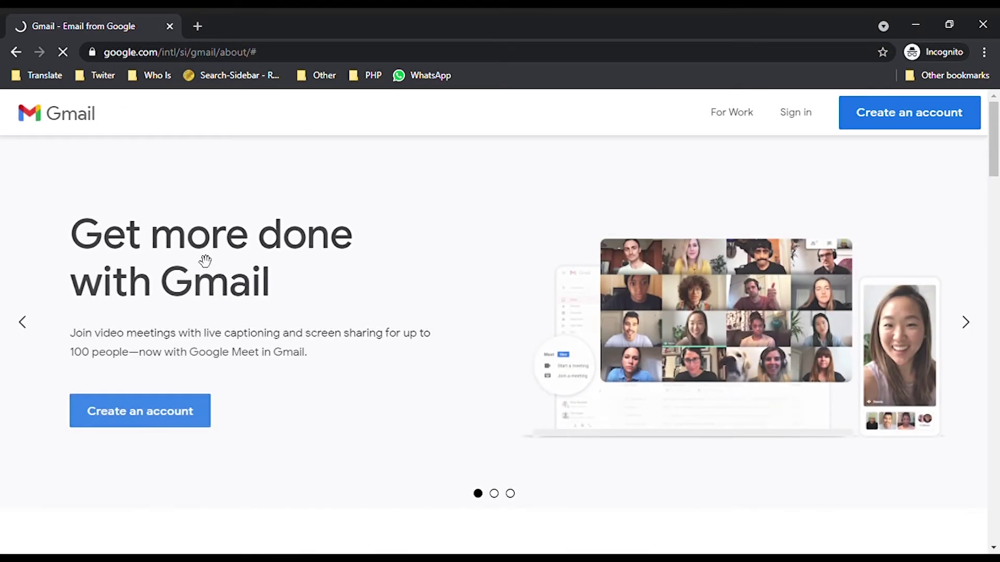
left_click(174, 425)
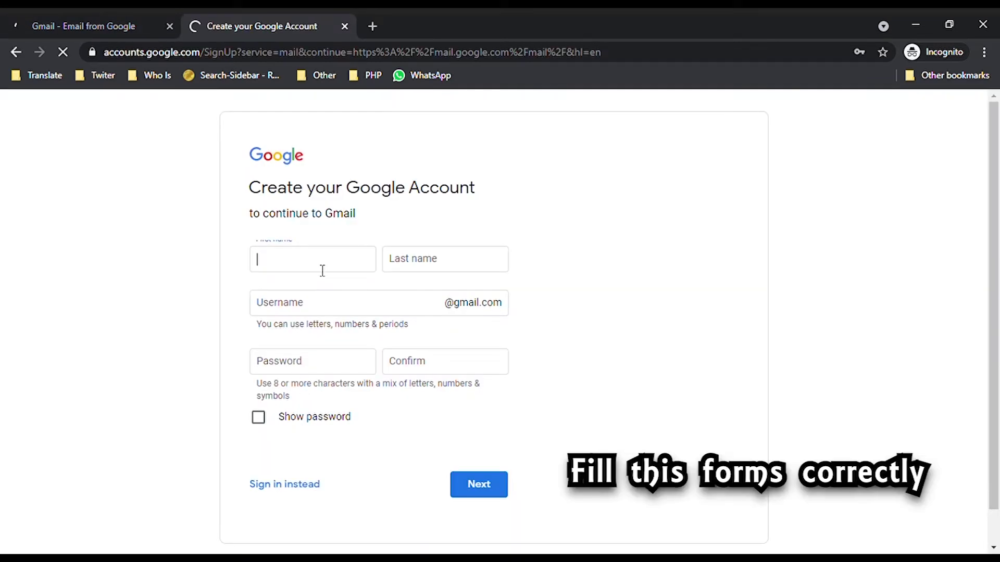
Step: Enter the first and last name in the signup form
type("Tehc")
key("Tab")
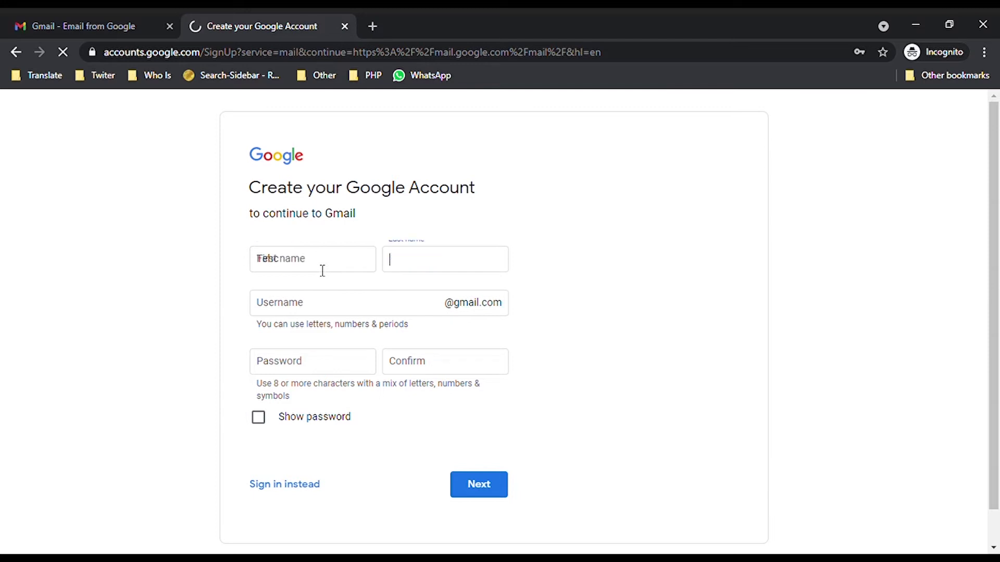
type("Tips")
Step: Replace the taken username with an available suggested one, then begin entering the password
left_click(322, 270)
left_click(326, 312)
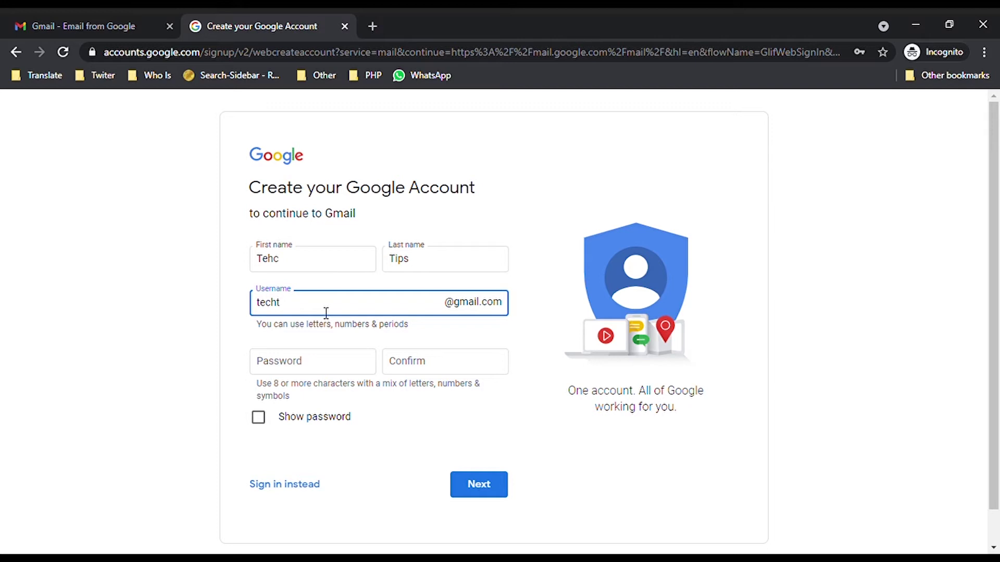
key("Tab")
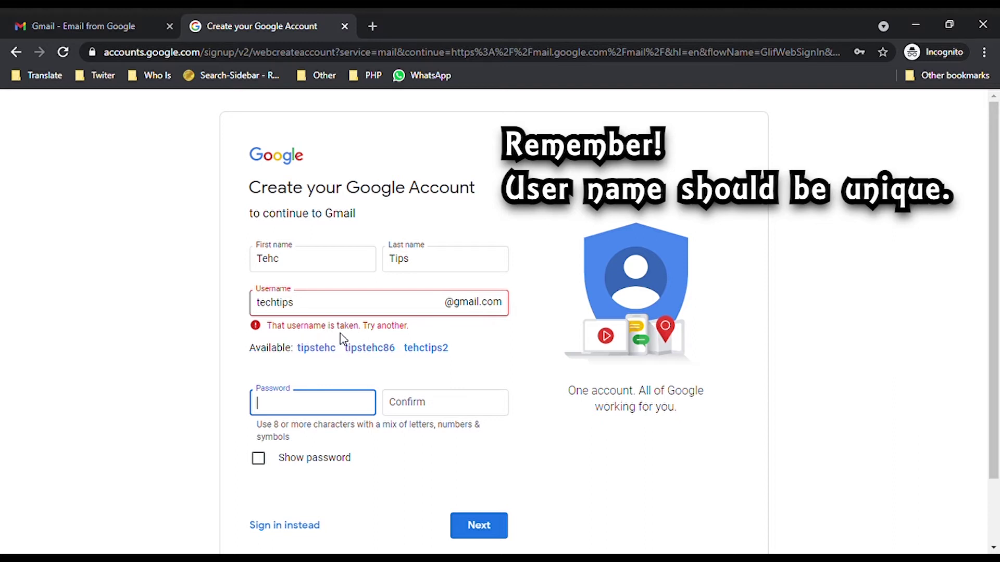
left_click(336, 308)
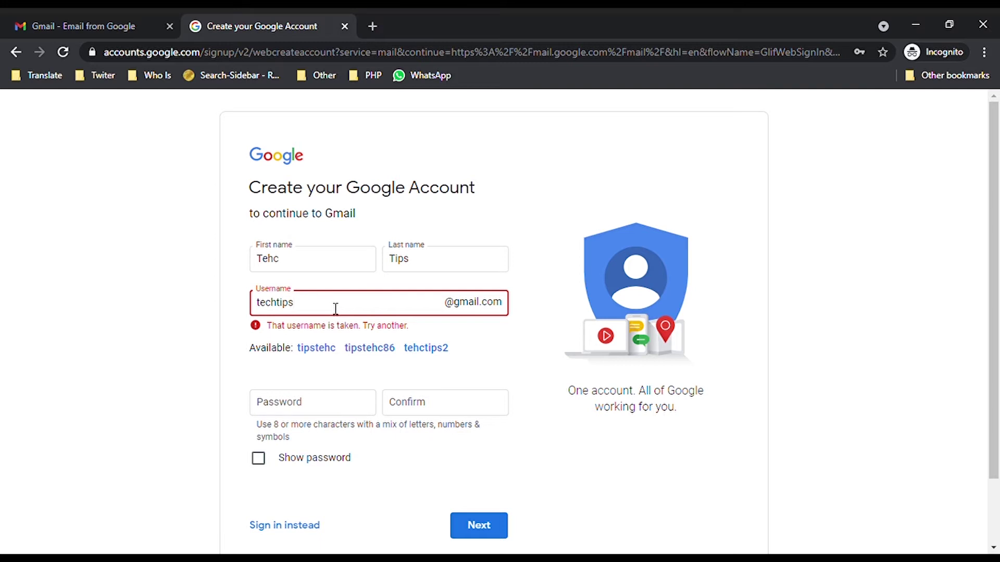
type("92")
left_click(334, 409)
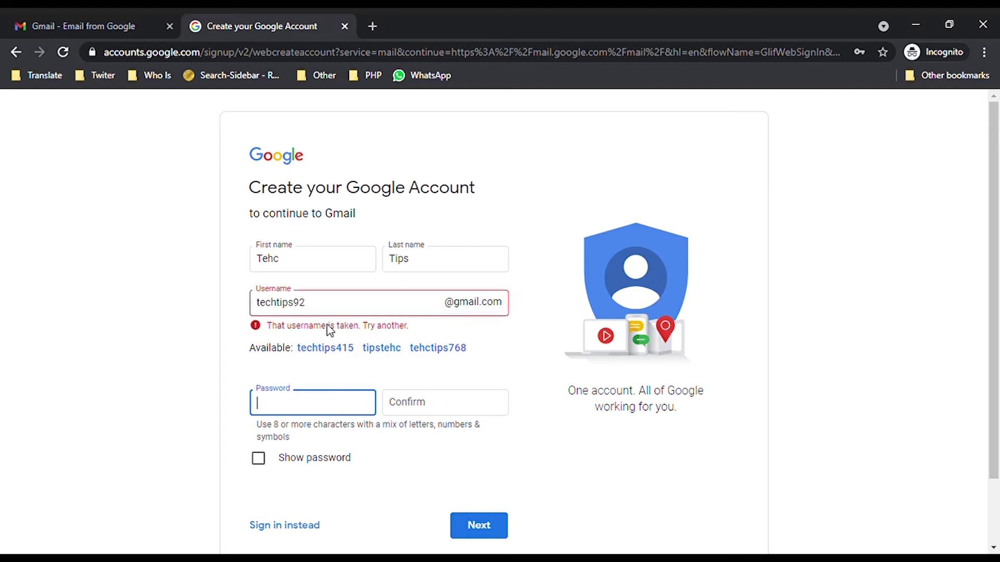
left_click(334, 307)
left_click(381, 348)
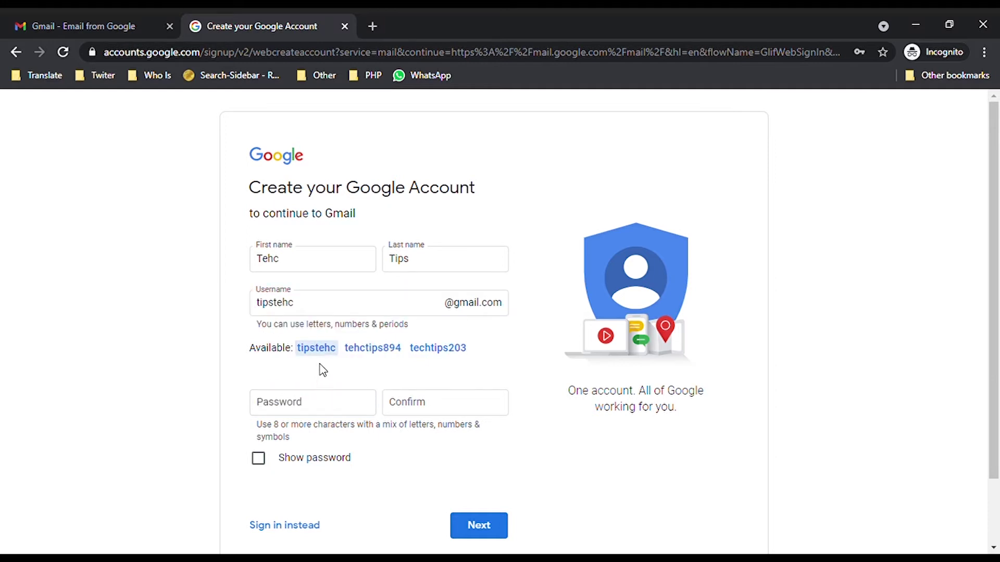
left_click(281, 412)
type("t")
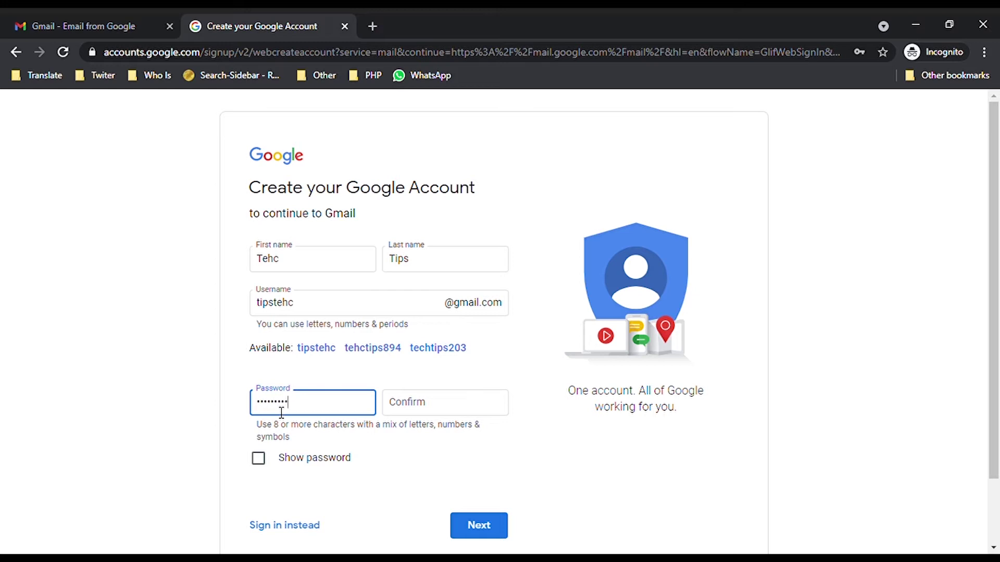
Step: Confirm the password and submit the name, username and password form
left_click(423, 416)
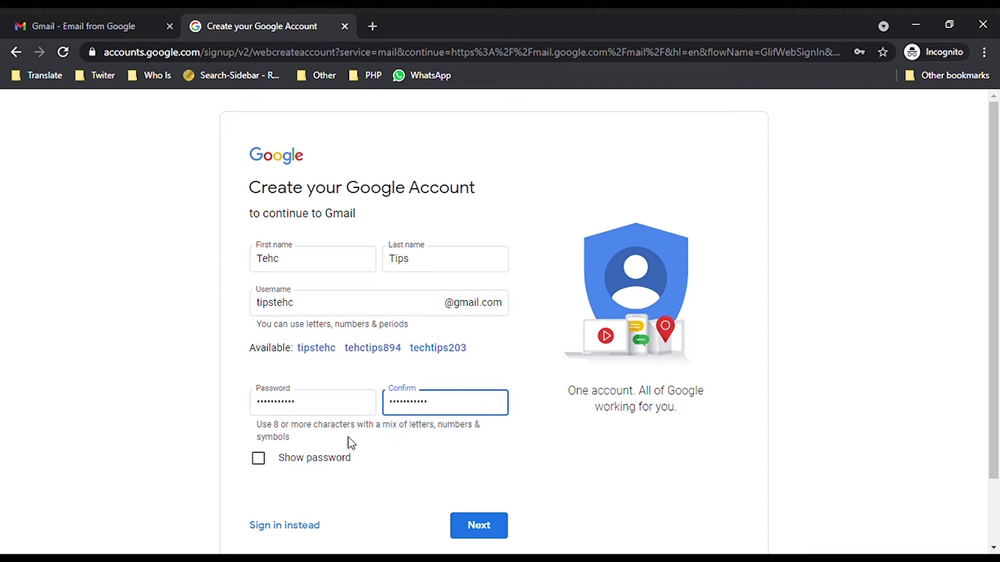
scroll(310, 469, "down", 2)
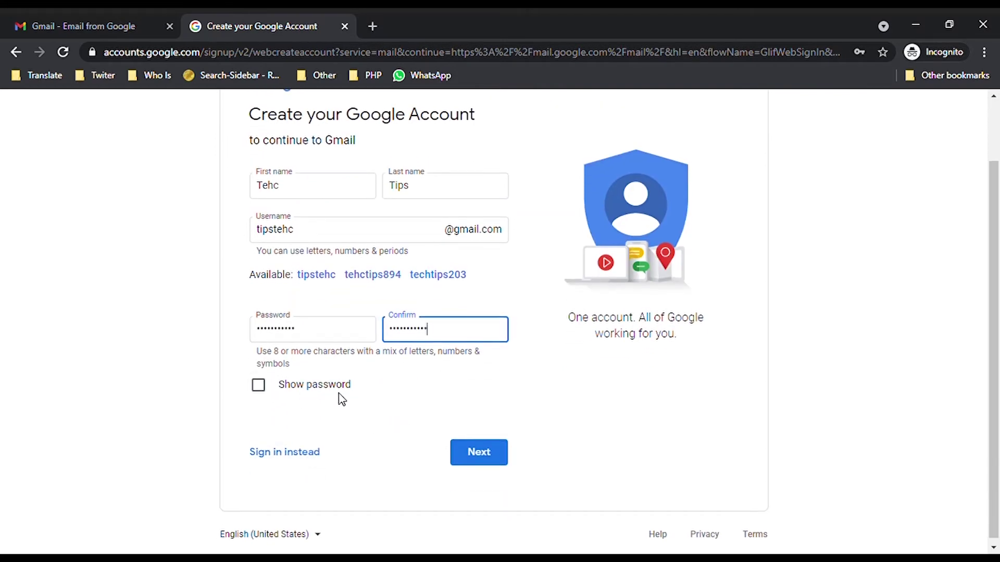
left_click(481, 454)
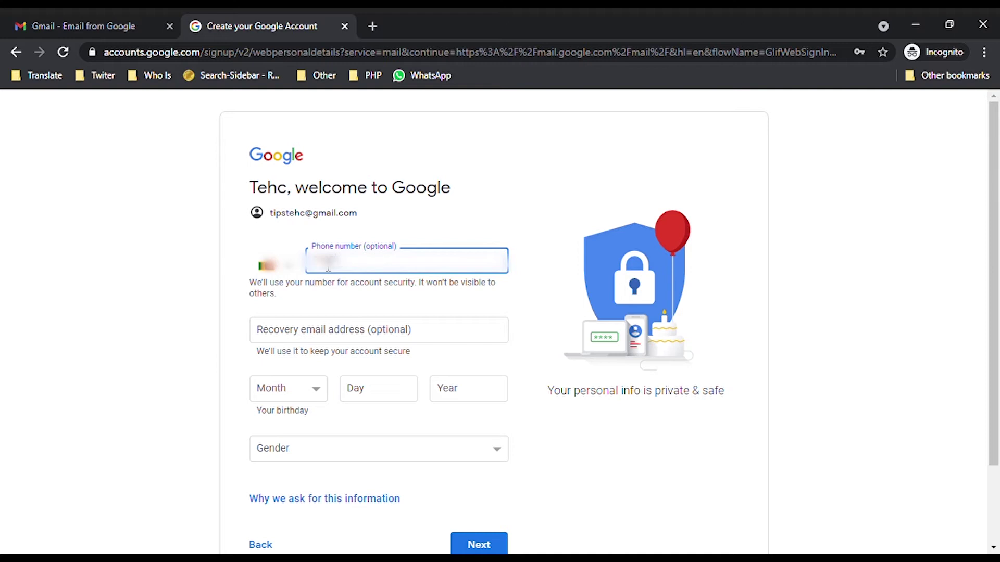
Step: Enter the phone number and the birthday February 29, 2000
type("123456")
left_click(318, 397)
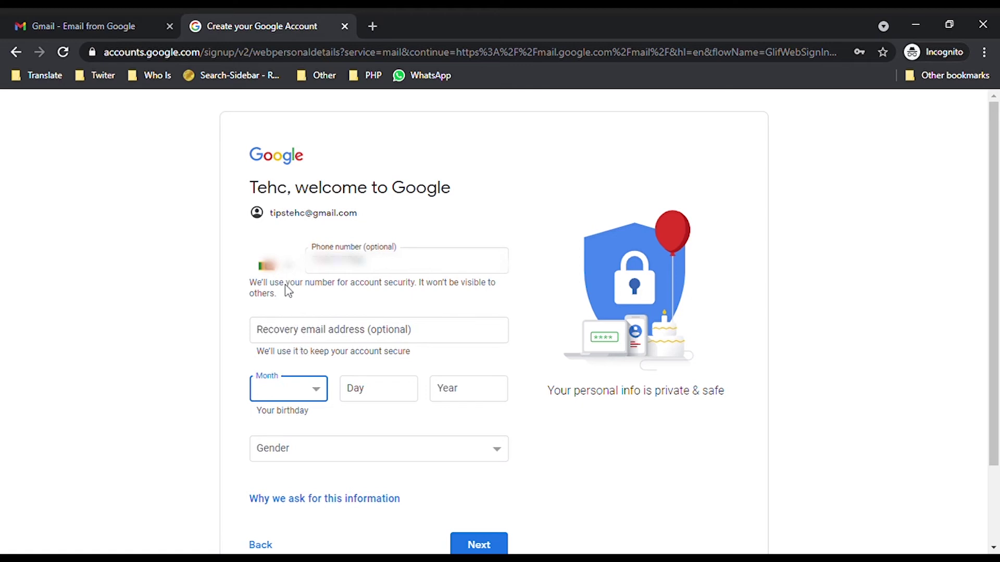
key("f")
left_click(367, 401)
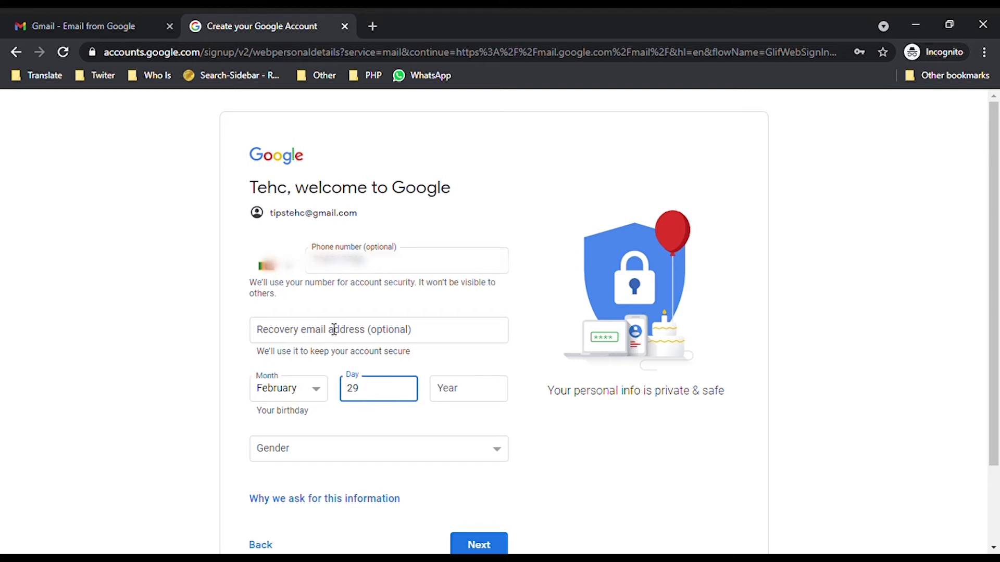
left_click(462, 395)
type("2000")
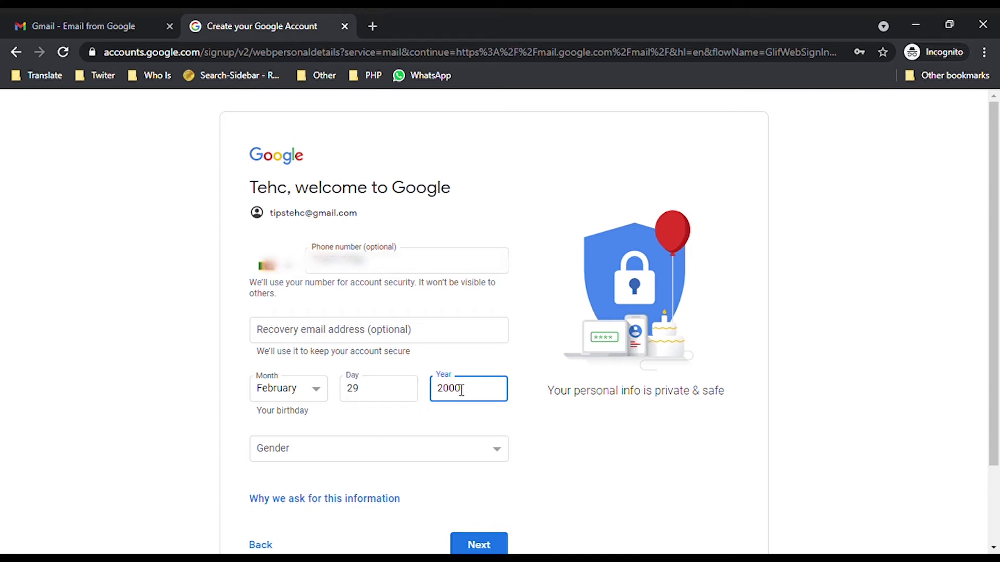
Step: Set the gender to Male and continue to the Privacy and Terms step
left_click(278, 460)
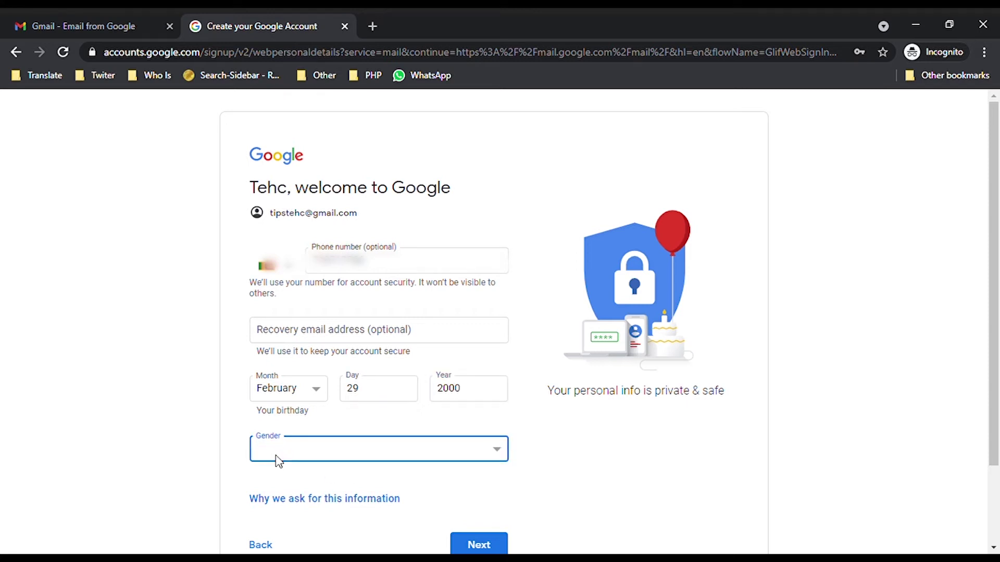
left_click(276, 491)
scroll(542, 444, "down", 2)
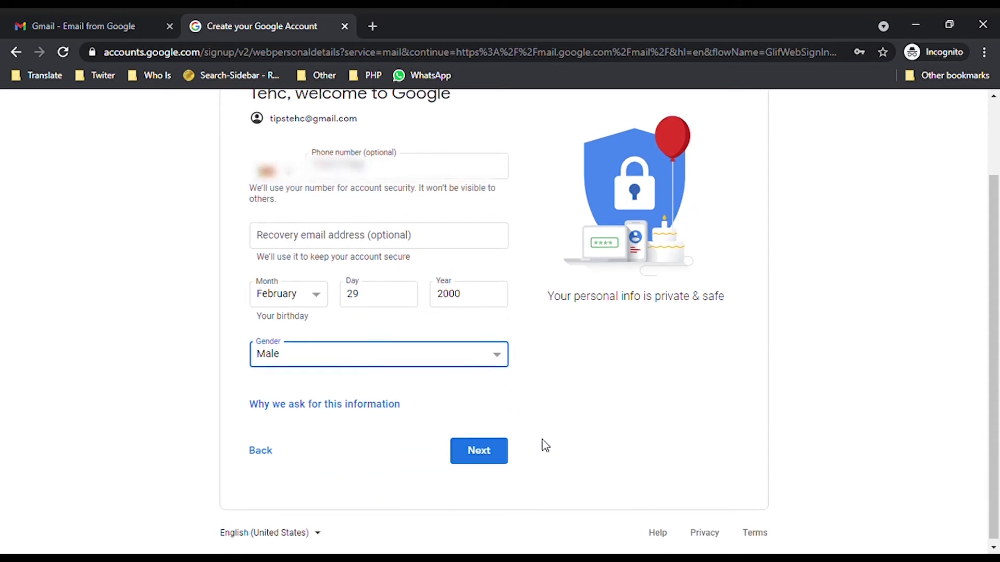
left_click(499, 454)
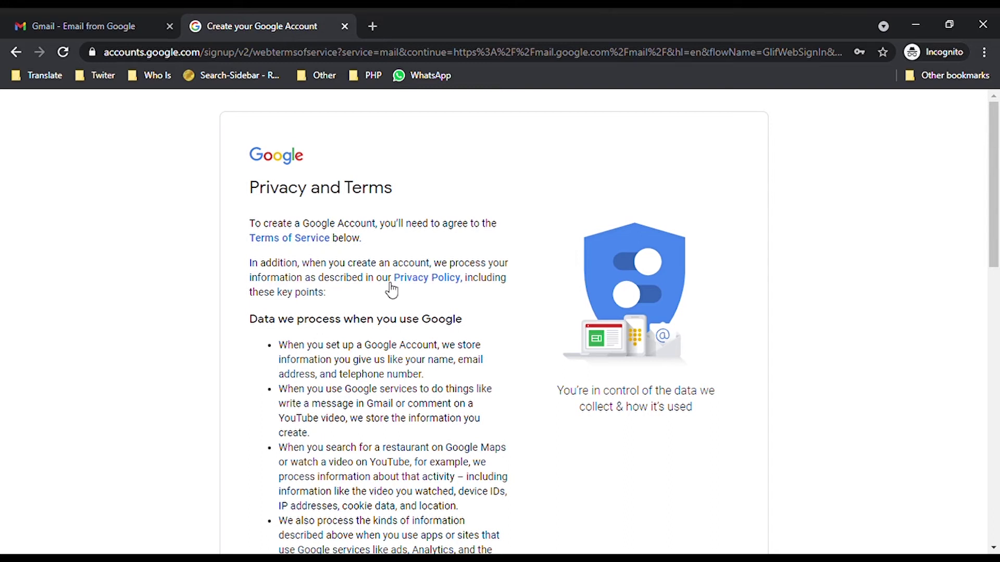
Step: Review Privacy and Terms with More options expanded, then agree to create the account
scroll(355, 320, "down", 3)
scroll(290, 289, "down", 10)
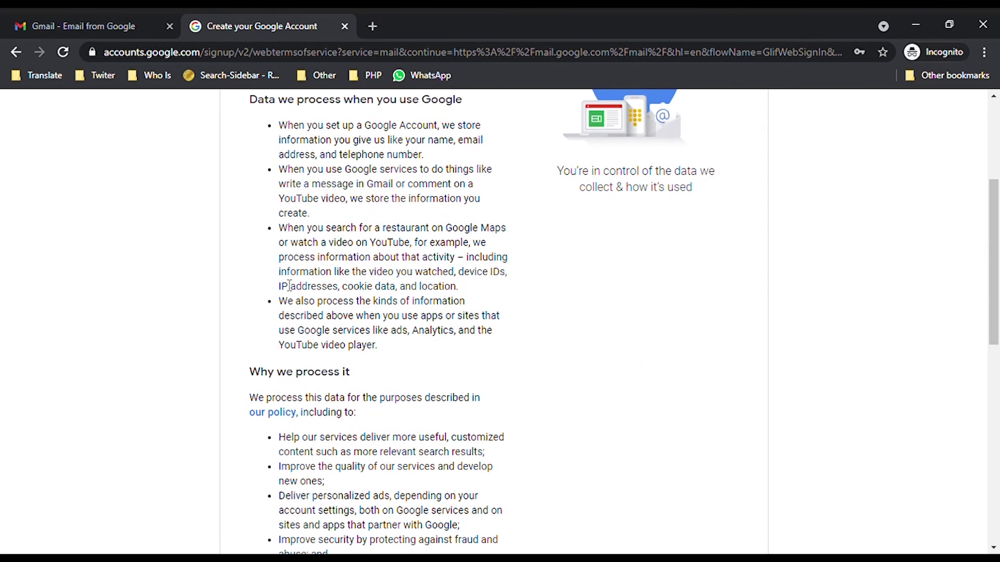
scroll(290, 289, "down", 2)
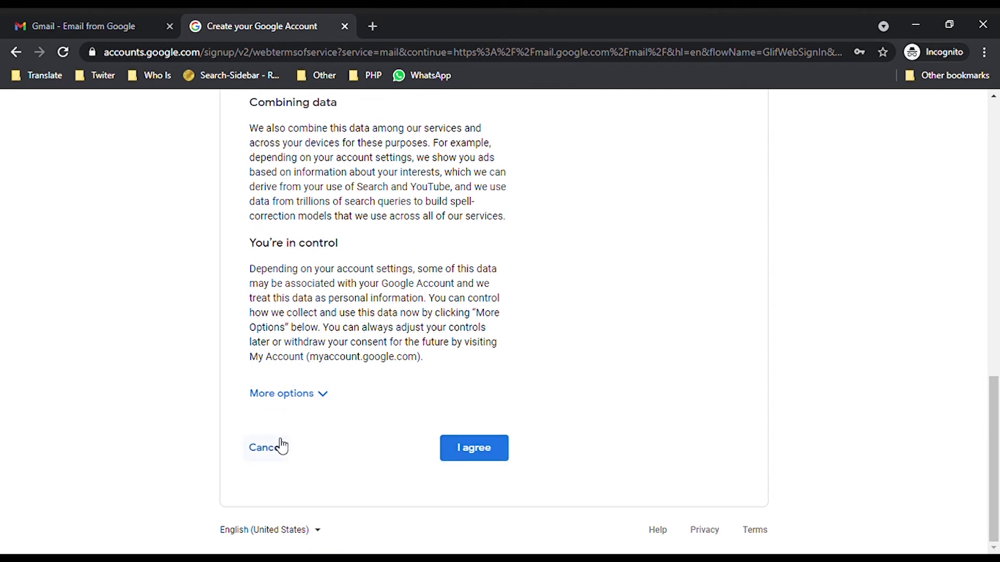
left_click(329, 401)
scroll(337, 394, "down", 4)
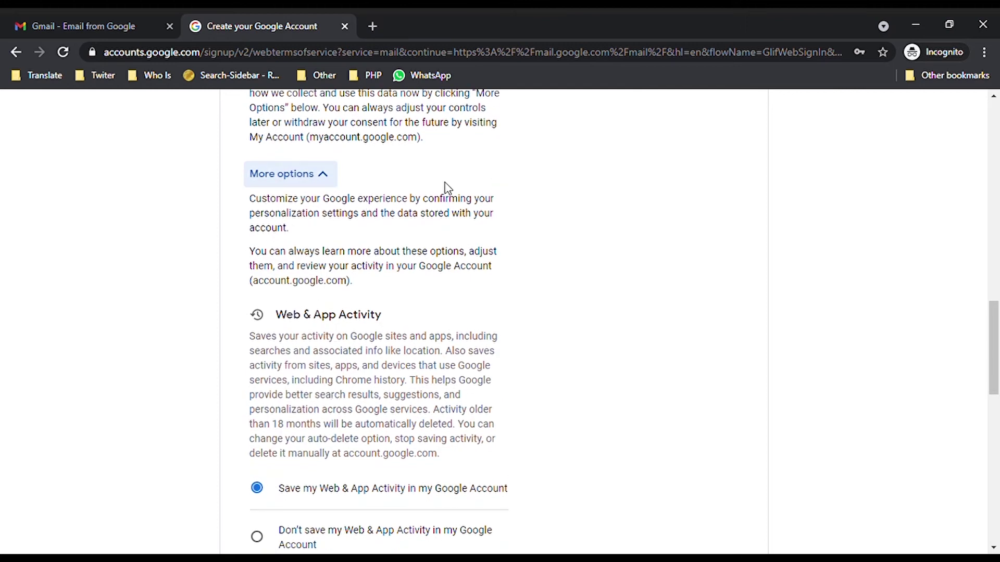
scroll(319, 246, "down", 3)
scroll(294, 290, "down", 1)
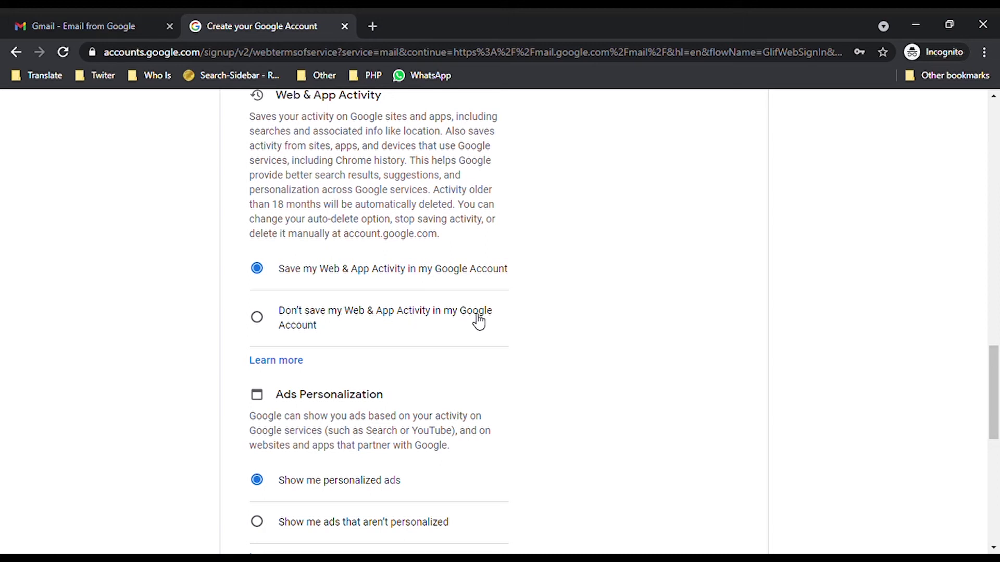
scroll(328, 342, "down", 2)
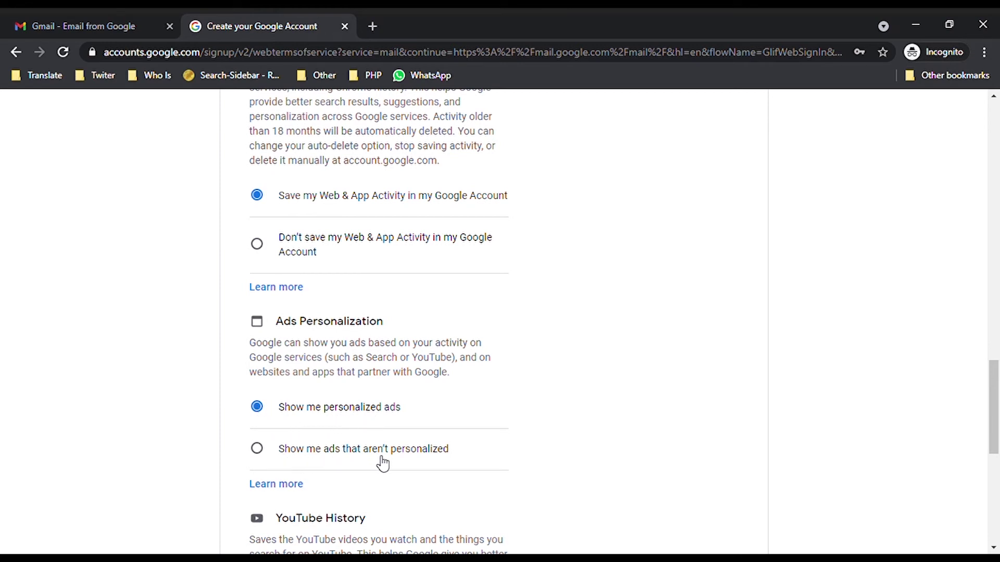
scroll(444, 462, "down", 7)
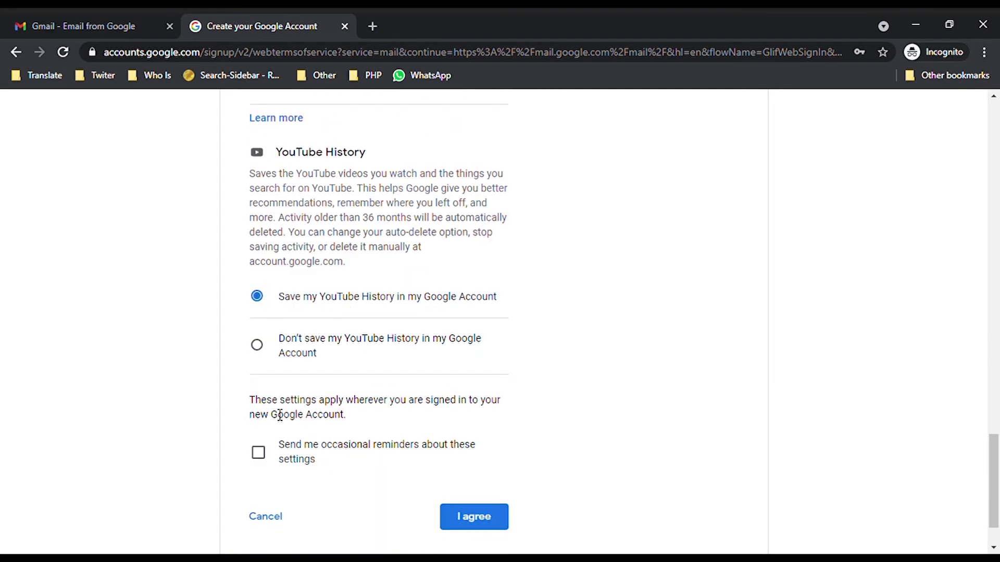
scroll(350, 368, "down", 2)
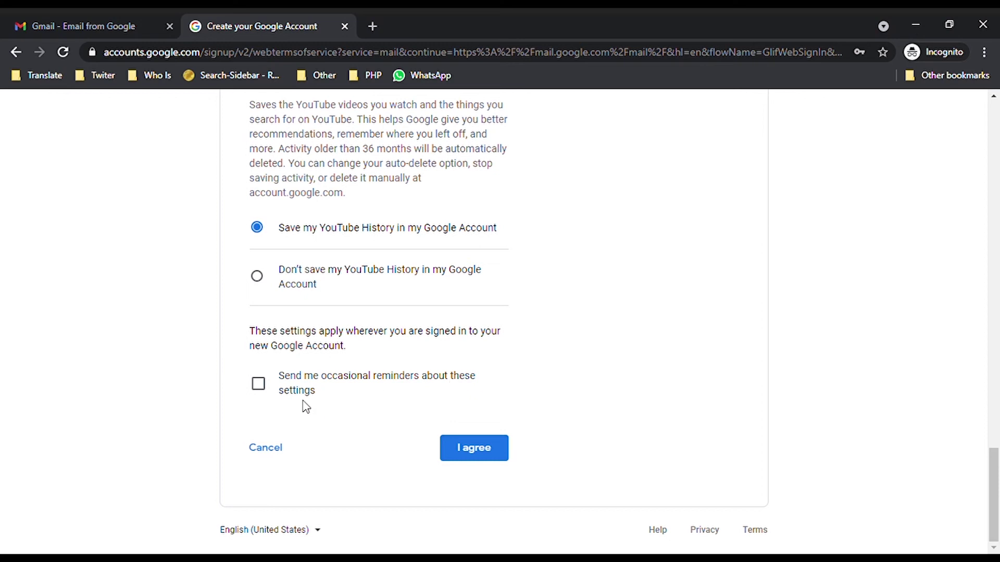
left_click(498, 456)
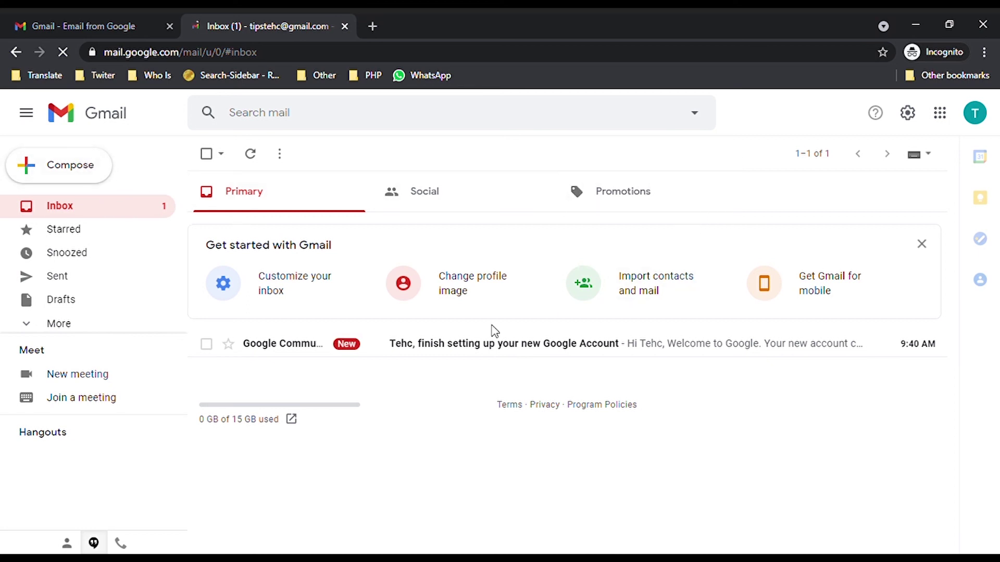
Step: Open the Google welcome email, dismiss the Google Meet announcement, and select its welcome sentence
left_click(284, 351)
scroll(343, 295, "down", 1)
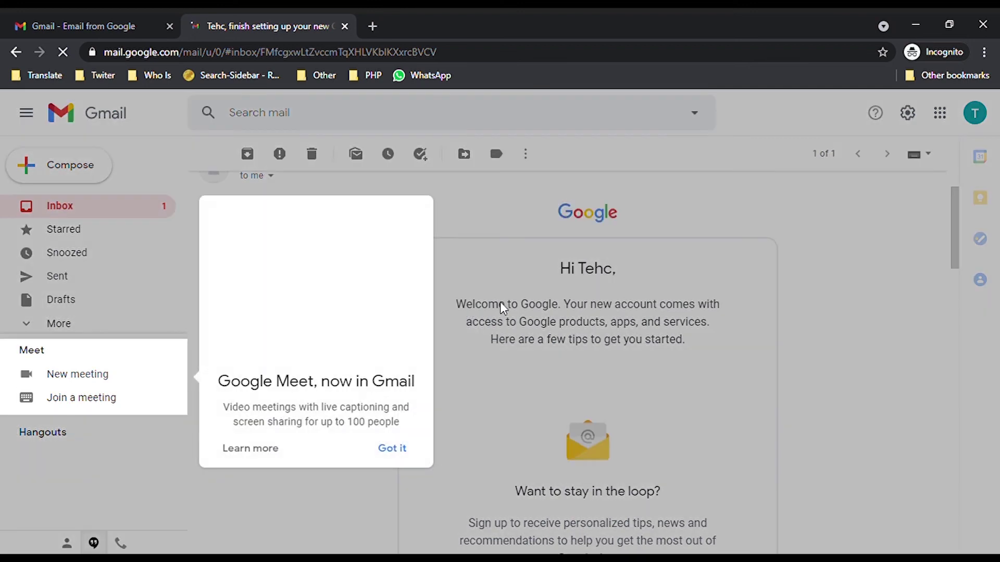
left_click(500, 304)
left_click_drag(475, 382, 721, 380)
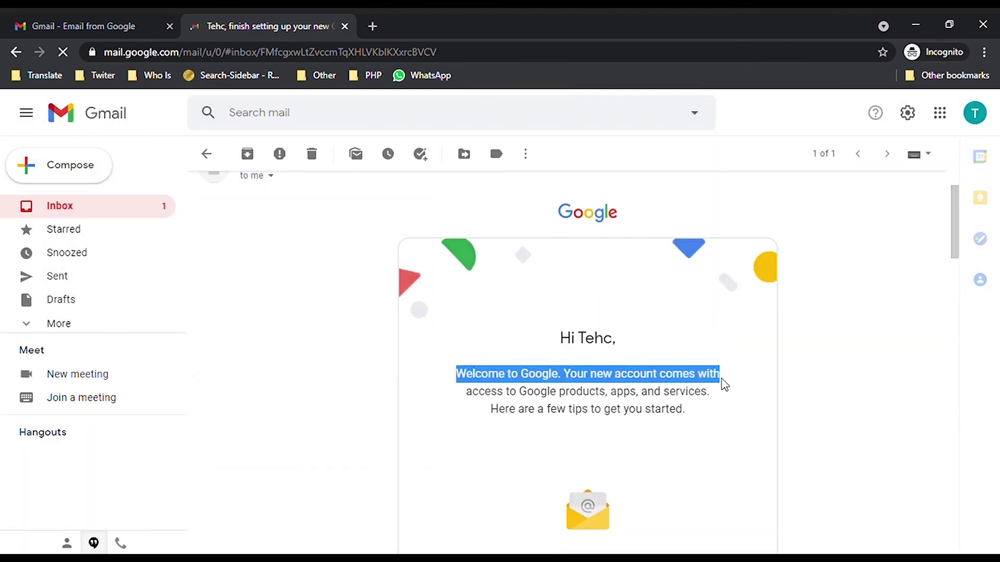
scroll(647, 408, "down", 2)
Step: Return to the inbox list and view, then close, the account profile panel
left_click(104, 212)
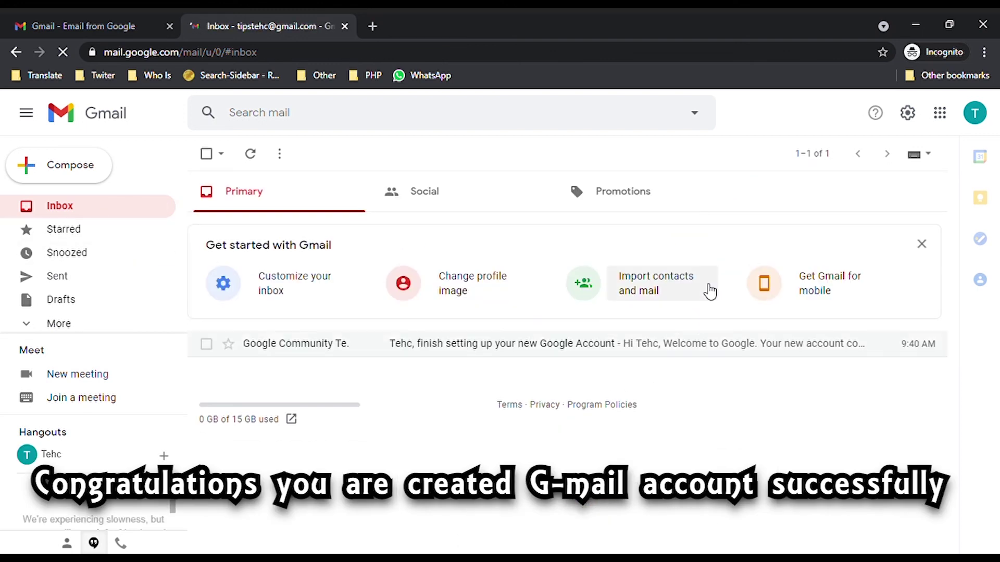
left_click(981, 121)
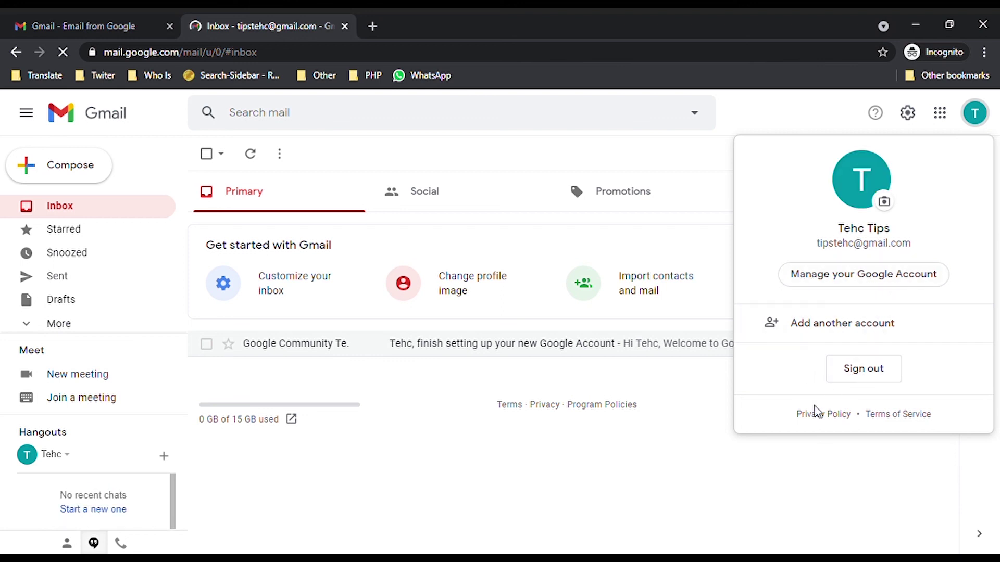
left_click(505, 454)
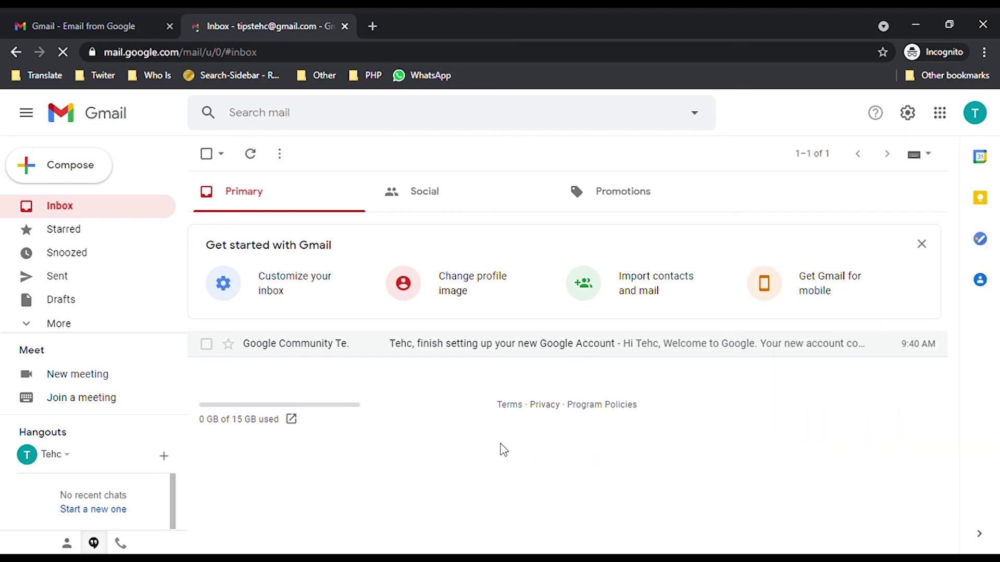